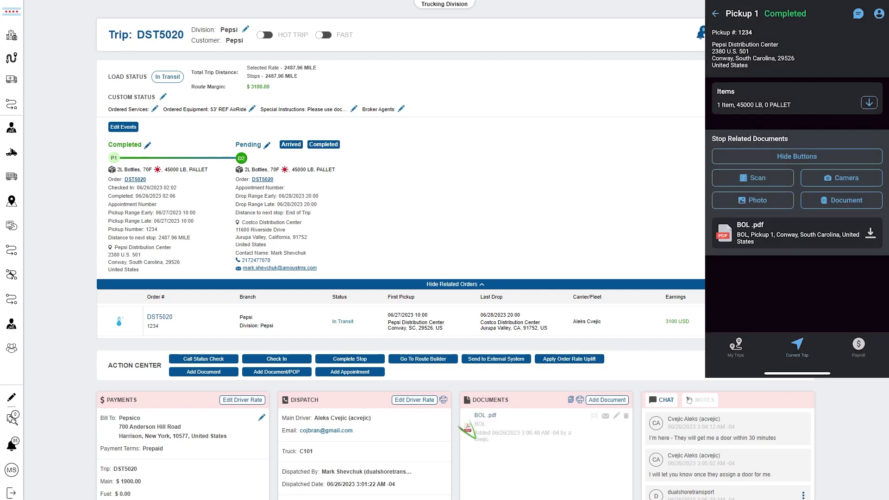
# Open the uploaded BOL.pdf bill of lading for trip DST5020 from the Documents panel.
pyautogui.click(468, 430)
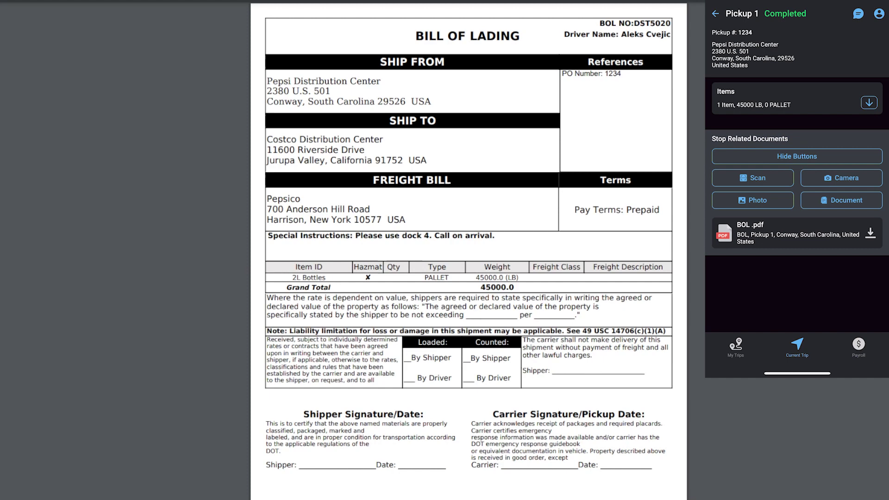